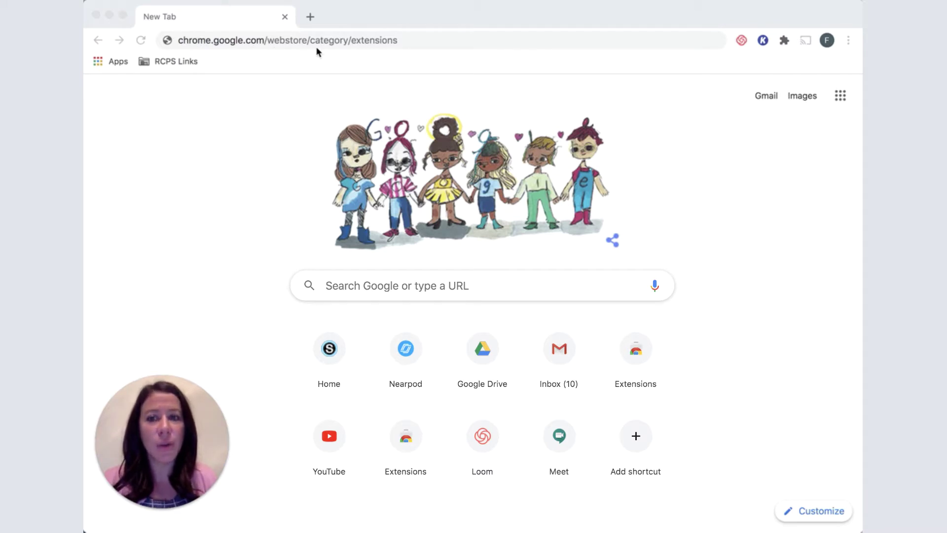
Load the Chrome Web Store and search it for 'Google Input Tools'.
{"action": "left_click", "coordinate": [407, 39]}
{"action": "key", "text": "Return"}
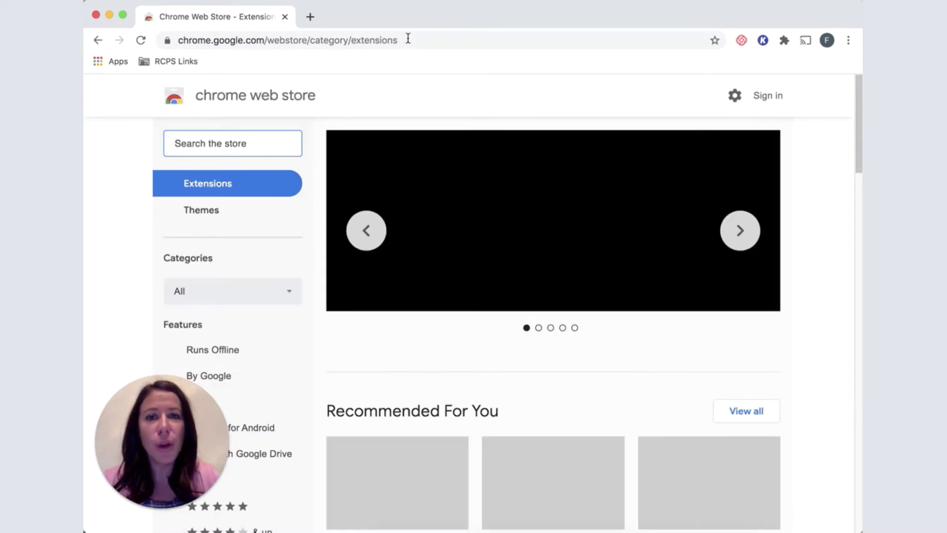
{"action": "left_click", "coordinate": [210, 144]}
{"action": "type", "text": "Googl"}
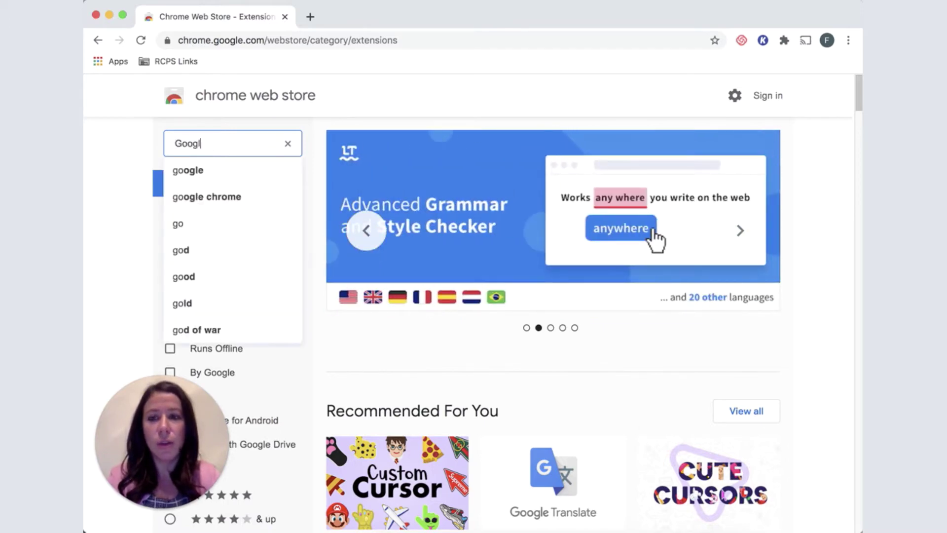
{"action": "type", "text": "e Input "}
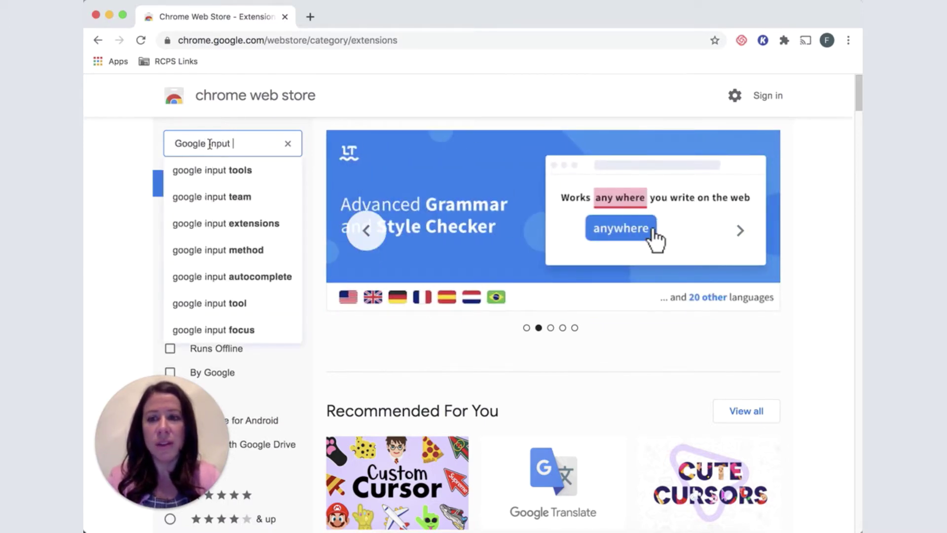
{"action": "type", "text": "Tools"}
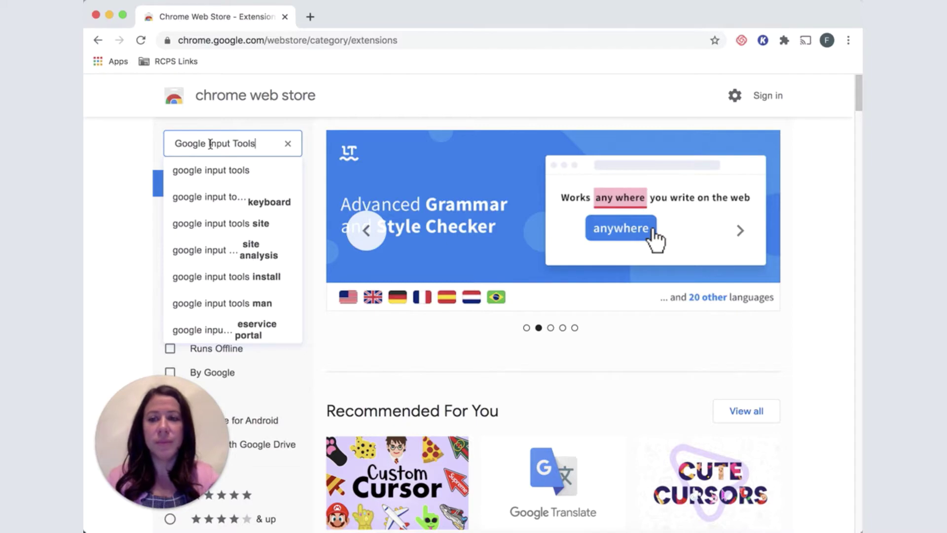
{"action": "key", "text": "Return"}
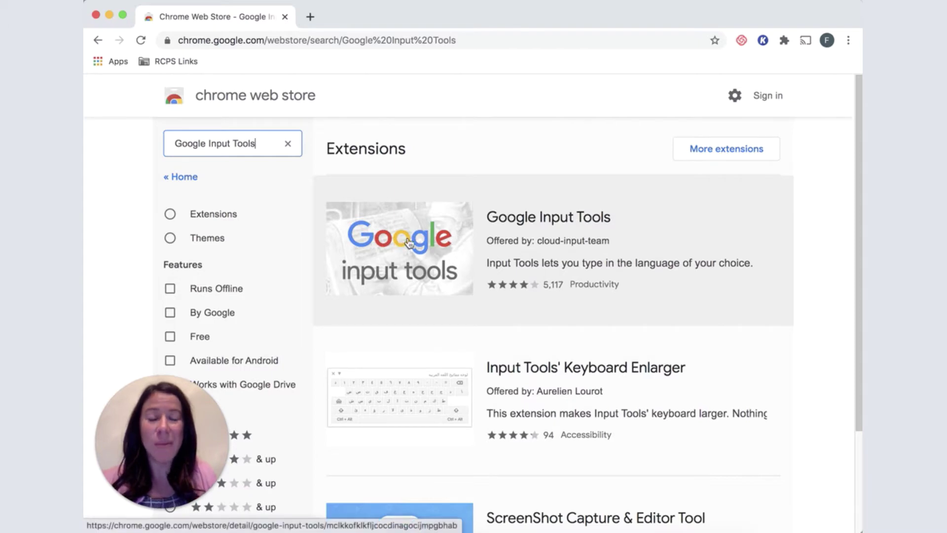
Add the Google Input Tools extension by cloud-input-team to Chrome.
{"action": "left_click", "coordinate": [539, 218]}
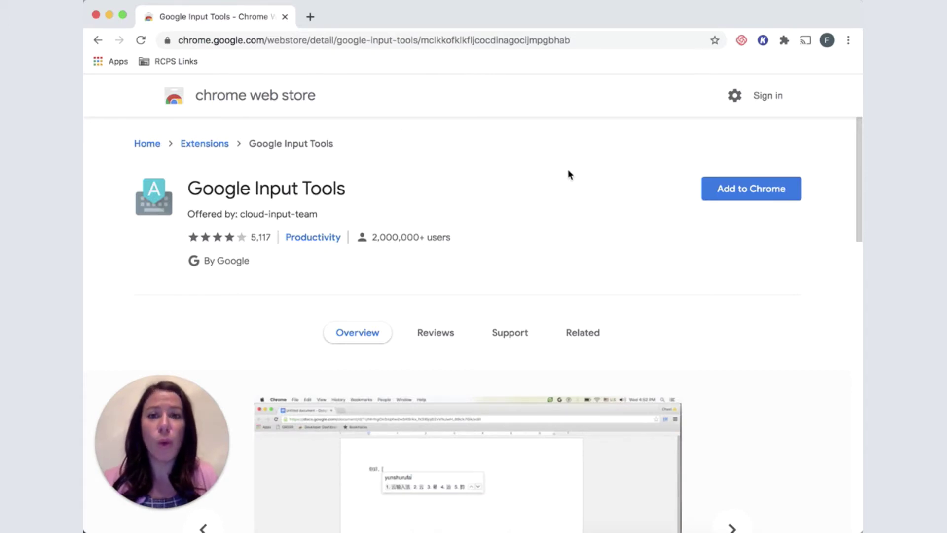
{"action": "left_click", "coordinate": [743, 192]}
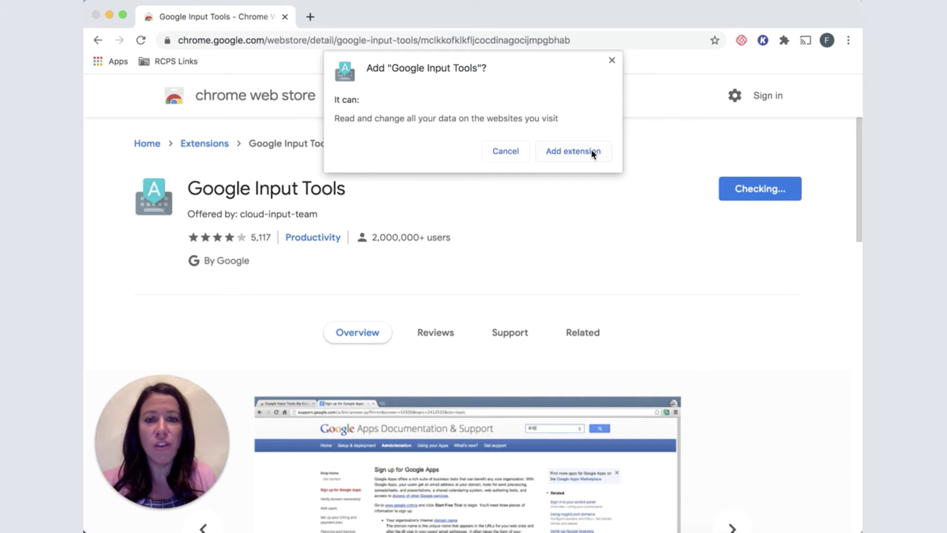
{"action": "left_click", "coordinate": [579, 152]}
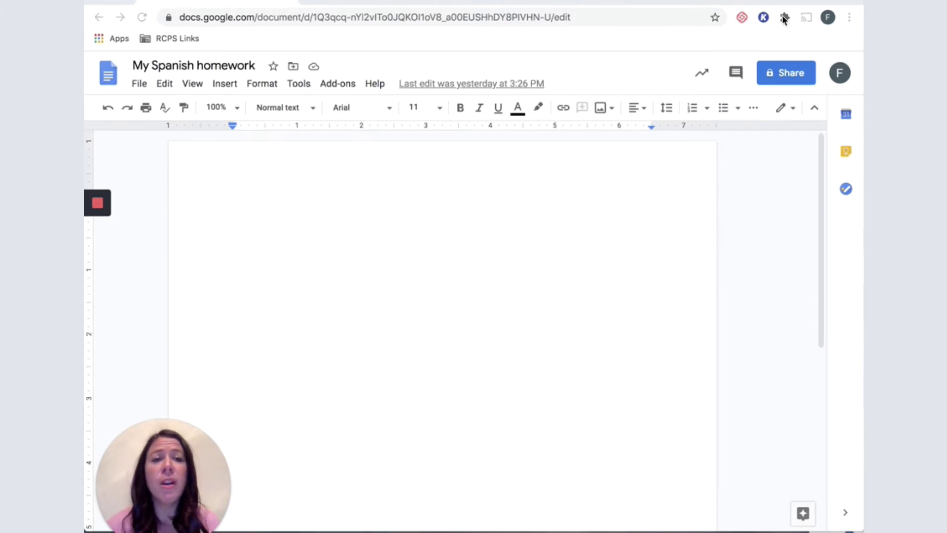
Pin Google Input Tools to the Chrome toolbar and bring up its extension menu.
{"action": "left_click", "coordinate": [784, 18]}
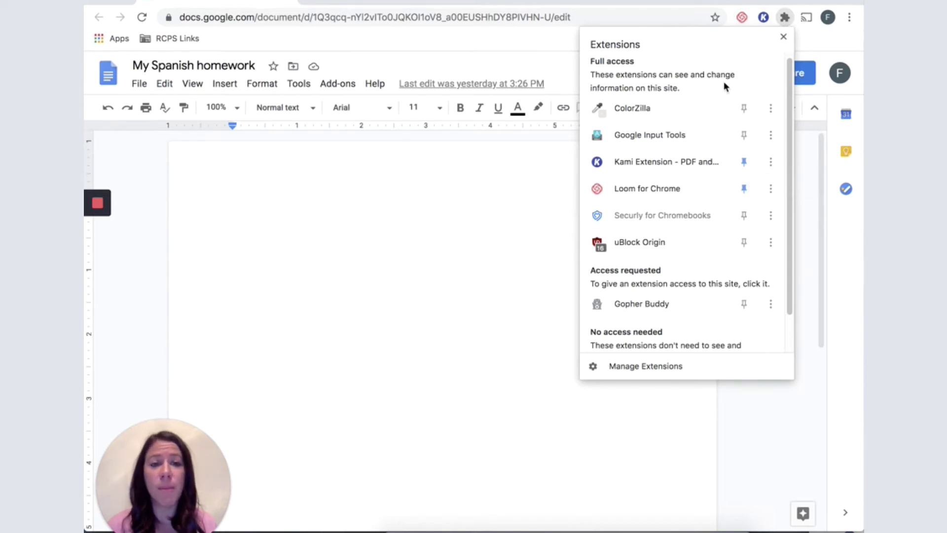
{"action": "left_click", "coordinate": [744, 134]}
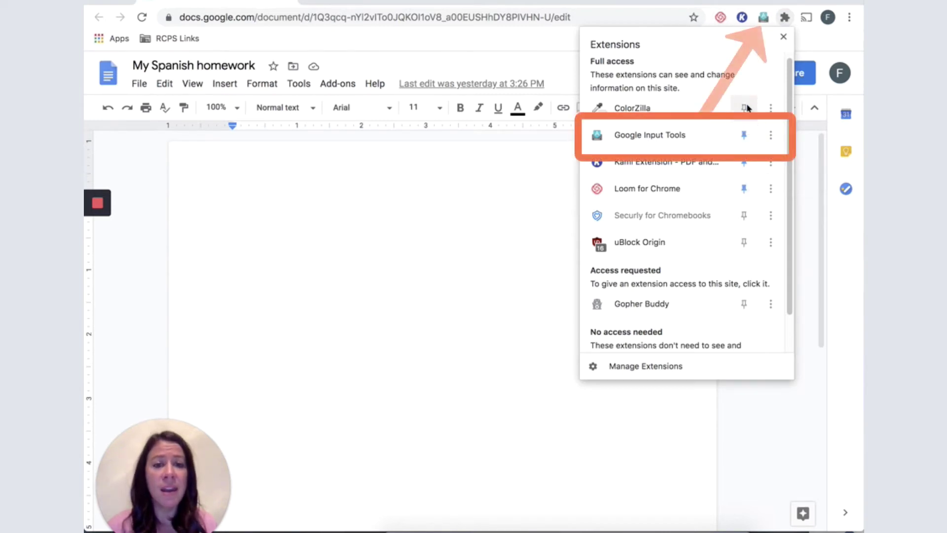
{"action": "left_click", "coordinate": [769, 1]}
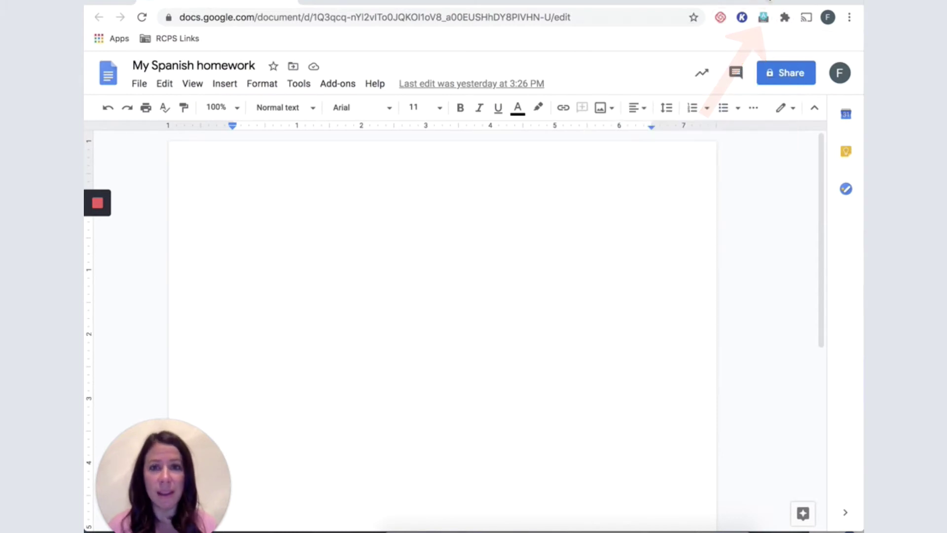
{"action": "right_click", "coordinate": [764, 17]}
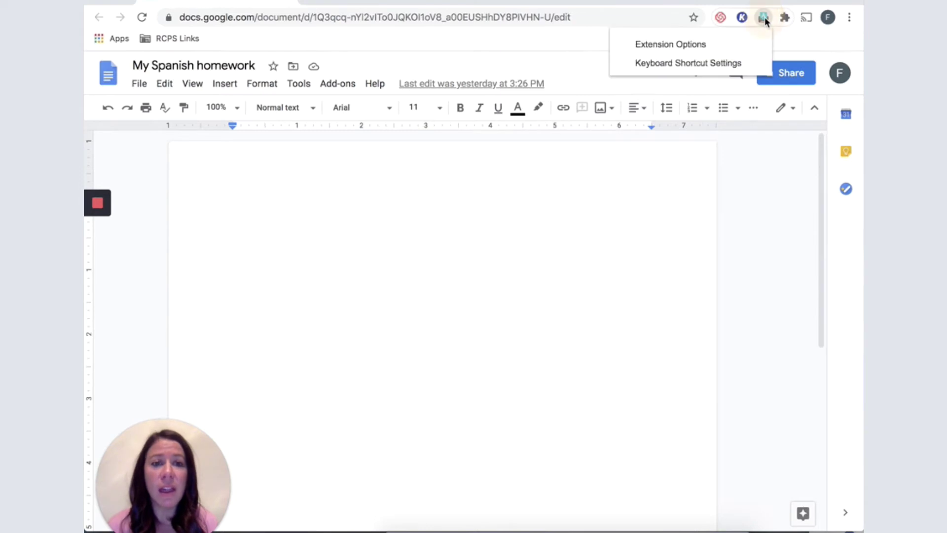
Go to Google Input Tools' Extension Options and select Spanish - Español from the language list.
{"action": "left_click", "coordinate": [727, 45]}
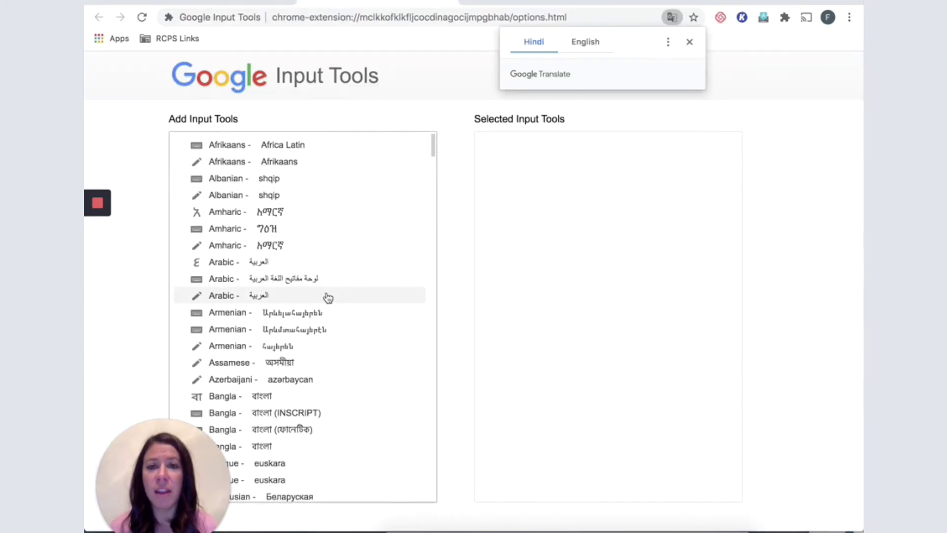
{"action": "scroll", "coordinate": [326, 289], "scroll_direction": "down", "scroll_amount": 20}
{"action": "scroll", "coordinate": [321, 289], "scroll_direction": "down", "scroll_amount": 20}
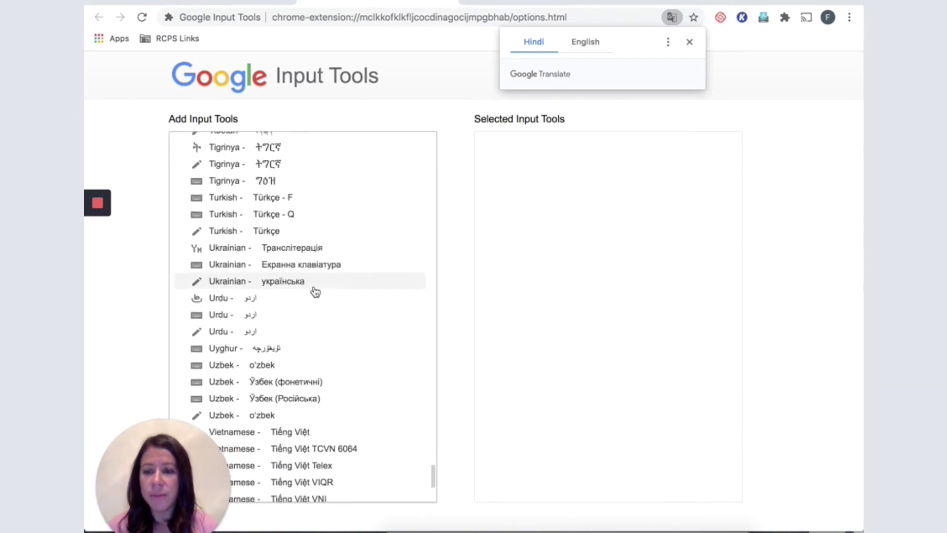
{"action": "scroll", "coordinate": [315, 292], "scroll_direction": "up", "scroll_amount": 15}
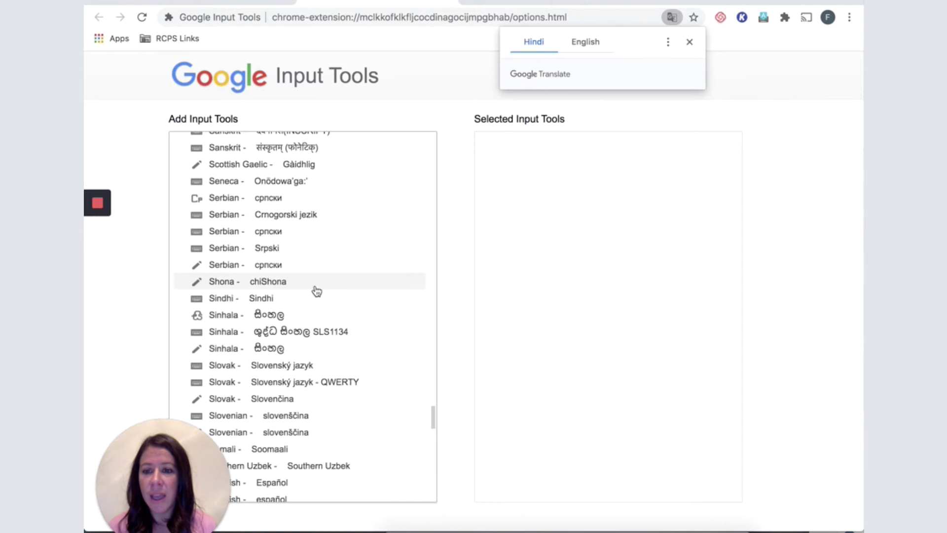
{"action": "scroll", "coordinate": [315, 291], "scroll_direction": "down", "scroll_amount": 2}
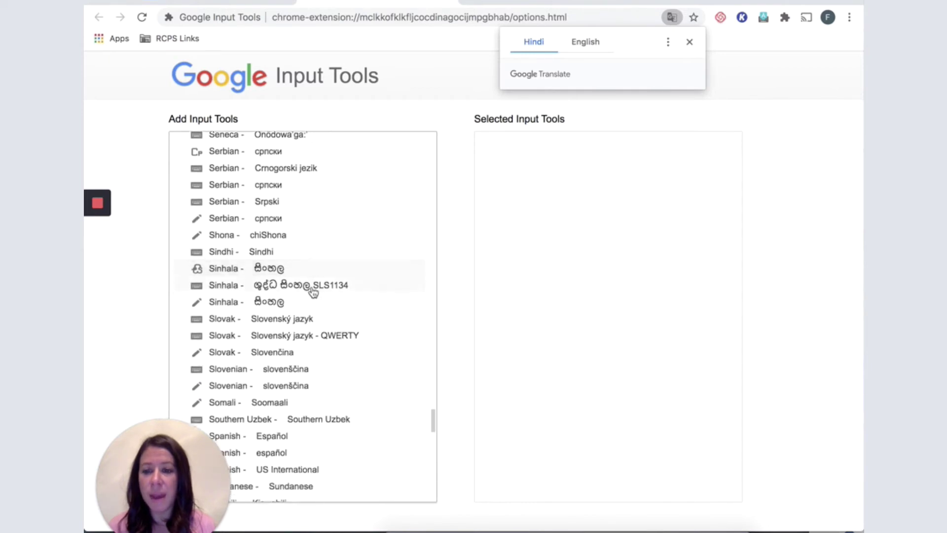
{"action": "scroll", "coordinate": [313, 291], "scroll_direction": "down", "scroll_amount": 6}
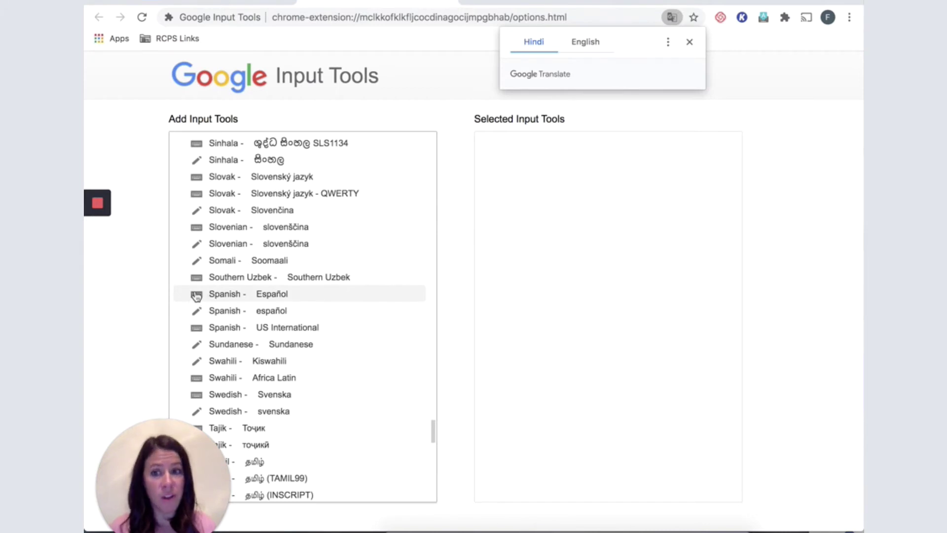
{"action": "left_click", "coordinate": [236, 295]}
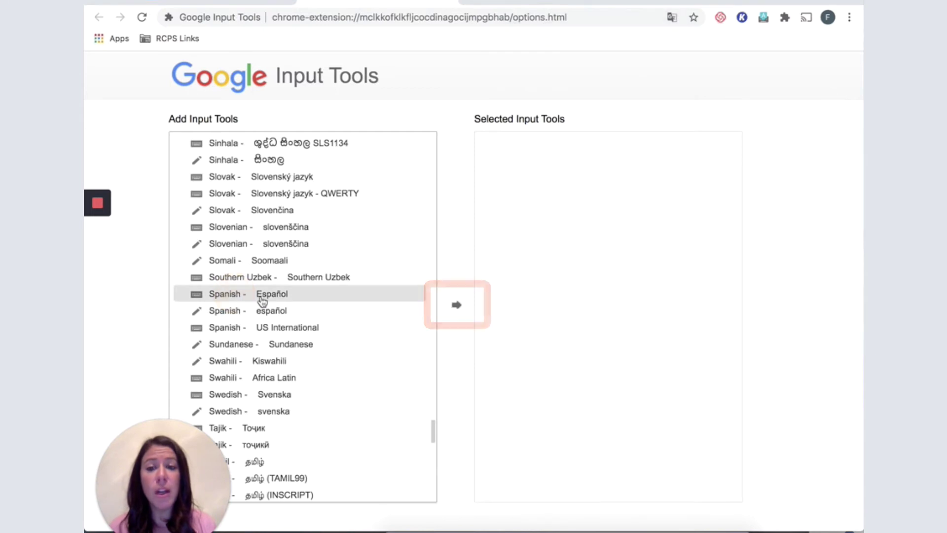
Add the Español and Français keyboards to the selected input tools, then close the options tab.
{"action": "left_click", "coordinate": [457, 307]}
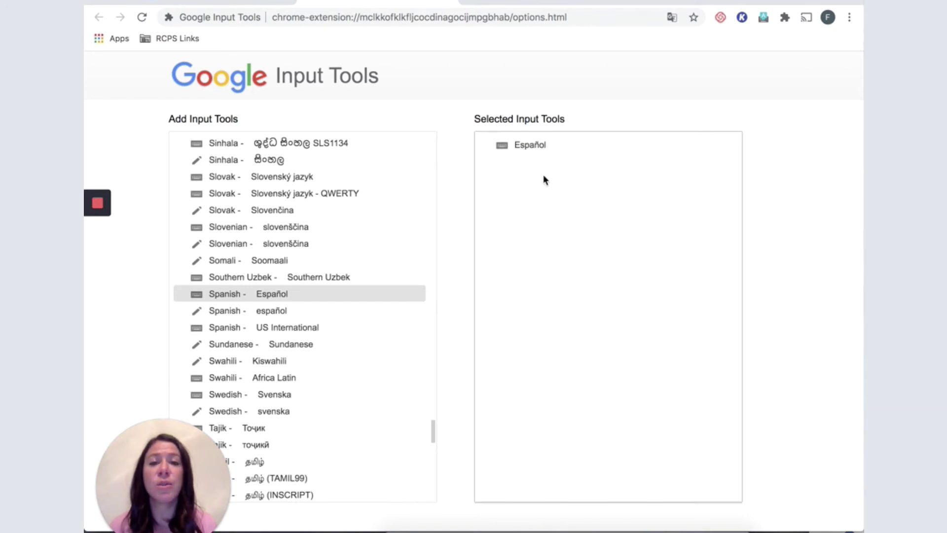
{"action": "scroll", "coordinate": [392, 284], "scroll_direction": "up", "scroll_amount": 20}
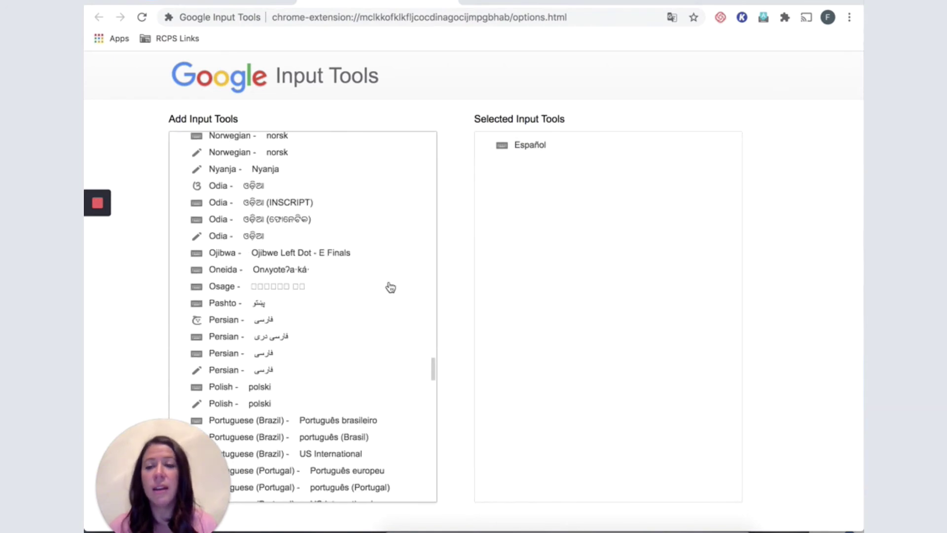
{"action": "scroll", "coordinate": [392, 285], "scroll_direction": "up", "scroll_amount": 3}
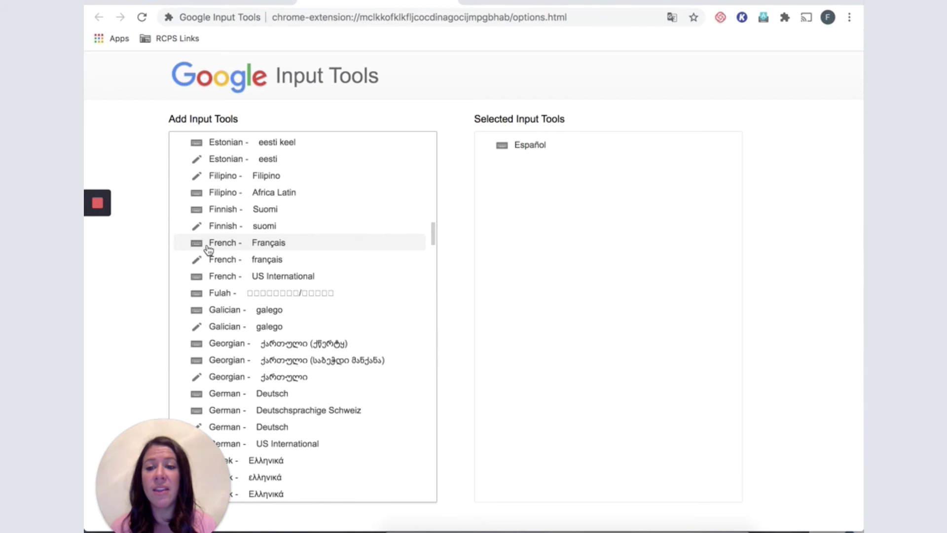
{"action": "left_click", "coordinate": [275, 246]}
{"action": "left_click", "coordinate": [456, 305]}
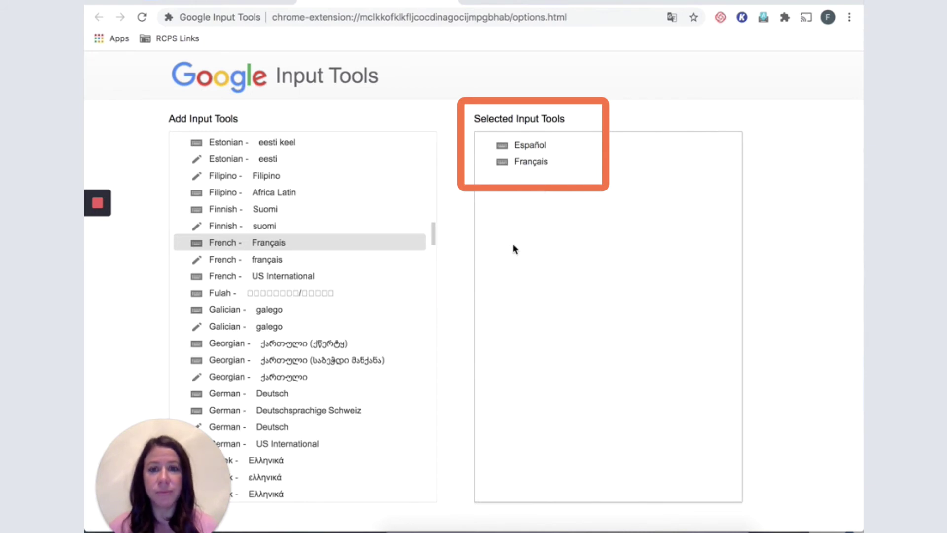
{"action": "left_click", "coordinate": [449, 2]}
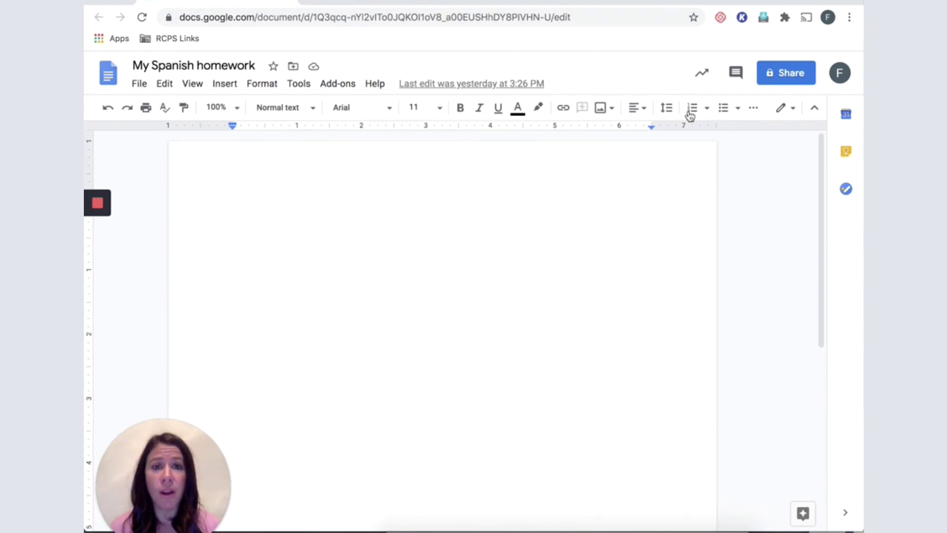
Turn on Google Input Tools with the Español keyboard from its toolbar icon.
{"action": "left_click", "coordinate": [763, 19]}
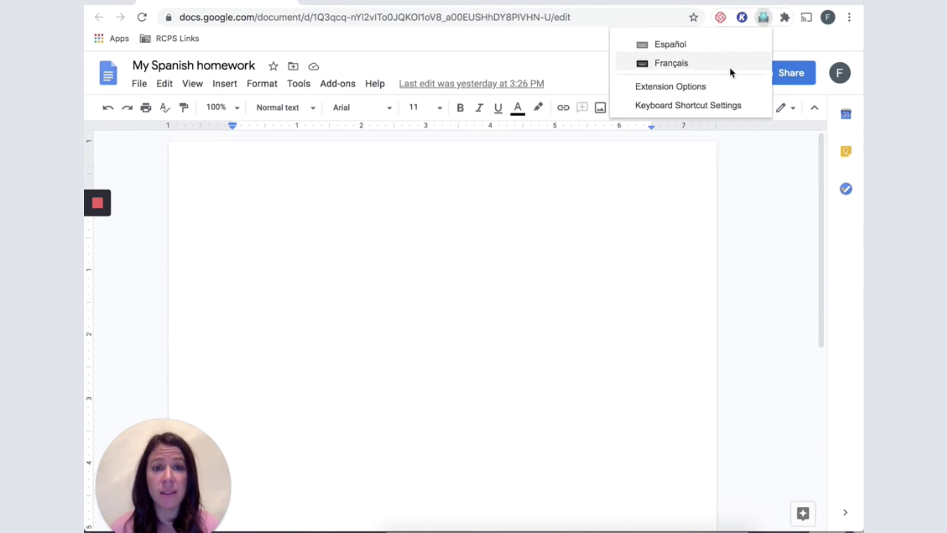
{"action": "left_click", "coordinate": [690, 44]}
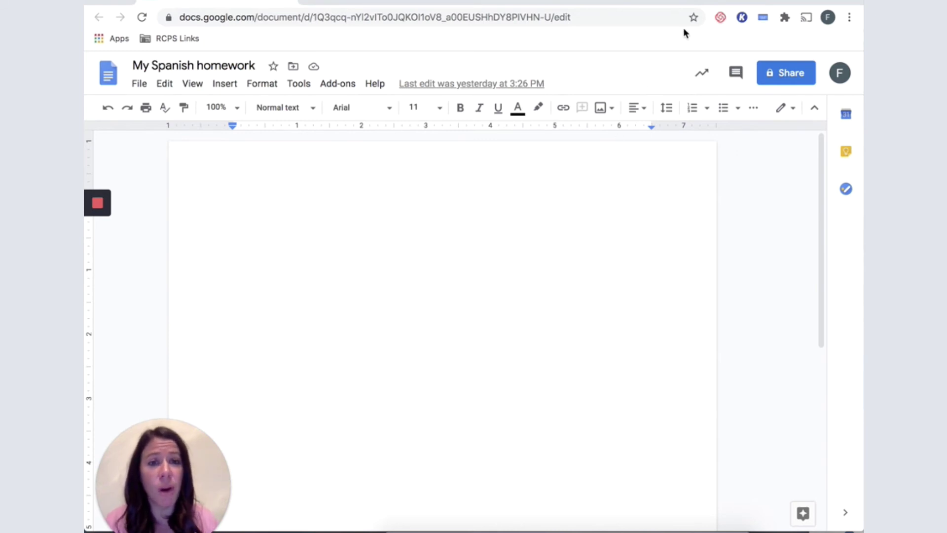
Show the on-screen Español keyboard and drag it to the lower right of the page.
{"action": "left_click", "coordinate": [762, 18]}
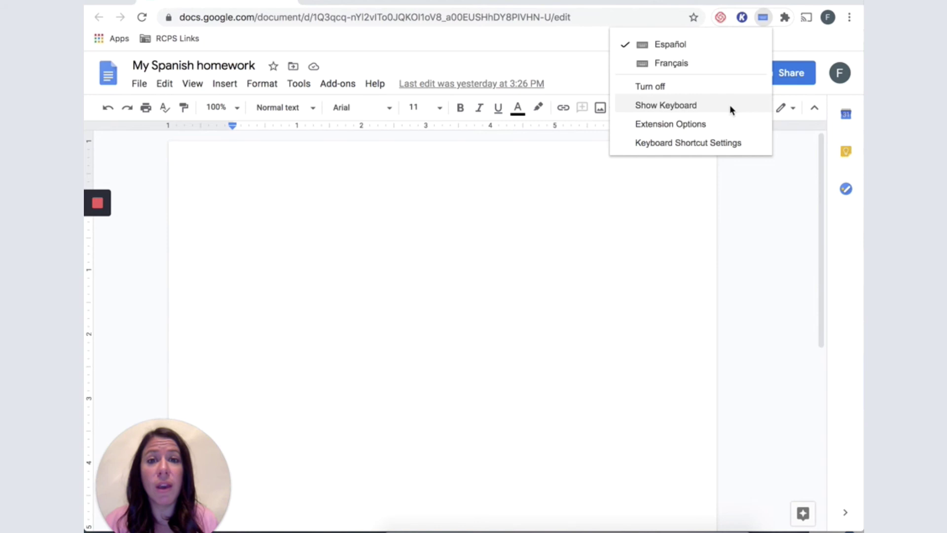
{"action": "left_click", "coordinate": [730, 105]}
{"action": "left_click_drag", "start_coordinate": [758, 400], "coordinate": [660, 301]}
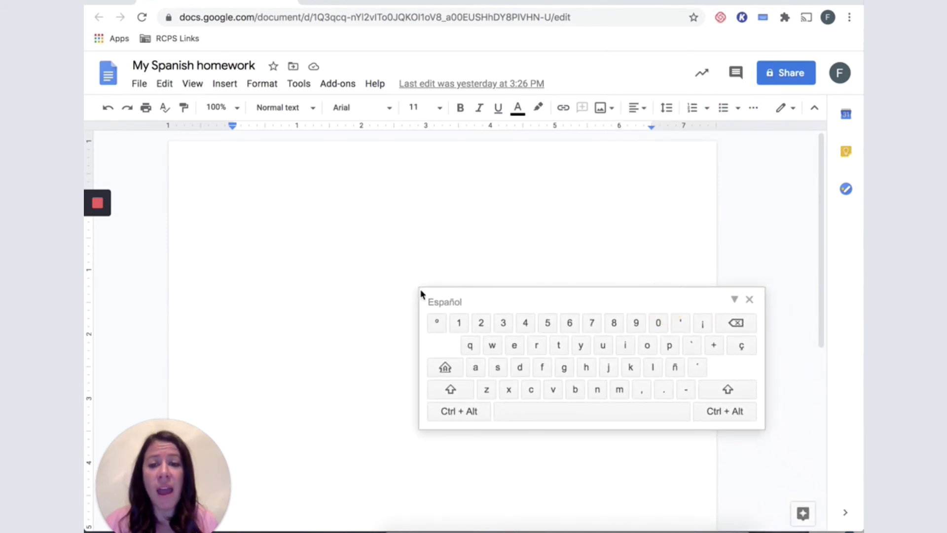
{"action": "mouse_move", "coordinate": [503, 302]}
{"action": "left_mouse_down"}
{"action": "mouse_move", "coordinate": [511, 249]}
{"action": "mouse_move", "coordinate": [519, 309]}
{"action": "left_mouse_up"}
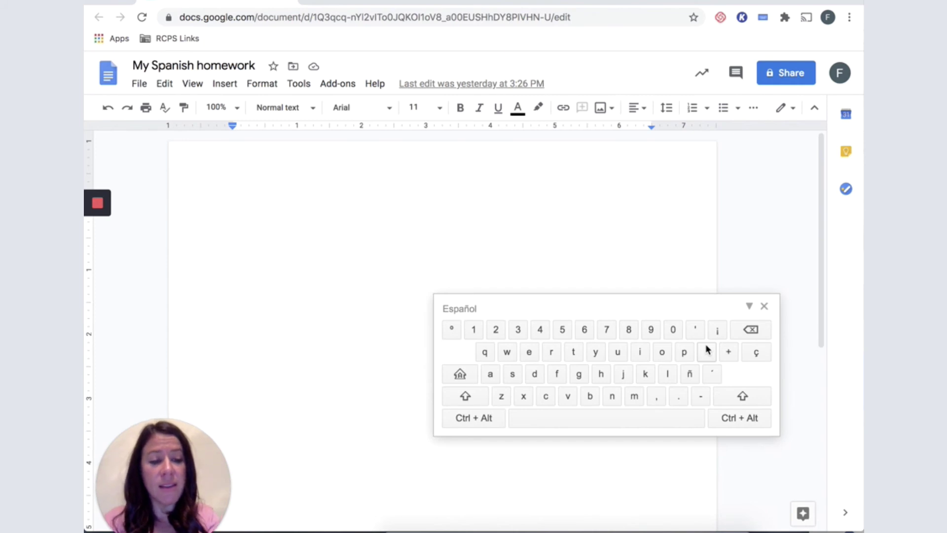
Type '¡Tenga un buen día!' using the Español keyboard, with the shifted on-screen '!' key.
{"action": "type", "text": "¡"}
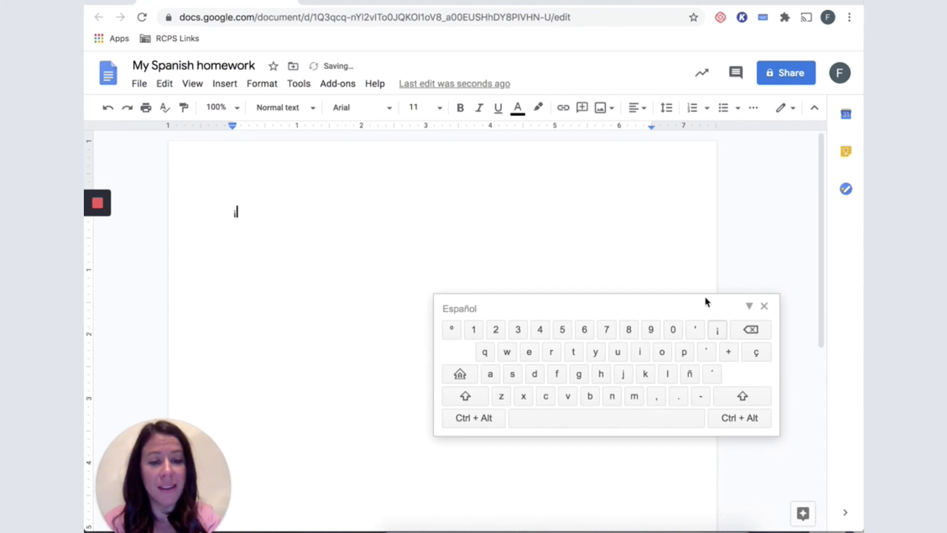
{"action": "type", "text": "Tenga u"}
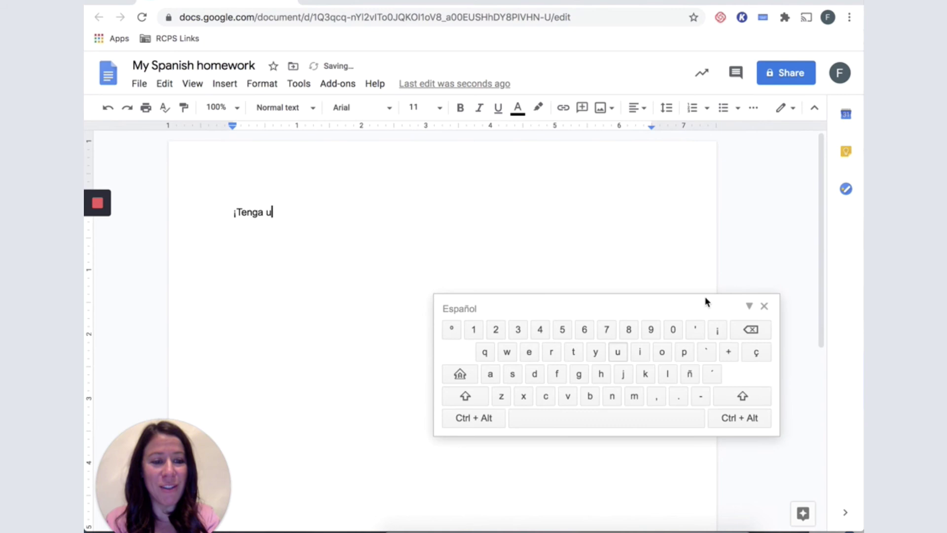
{"action": "type", "text": "n buen "}
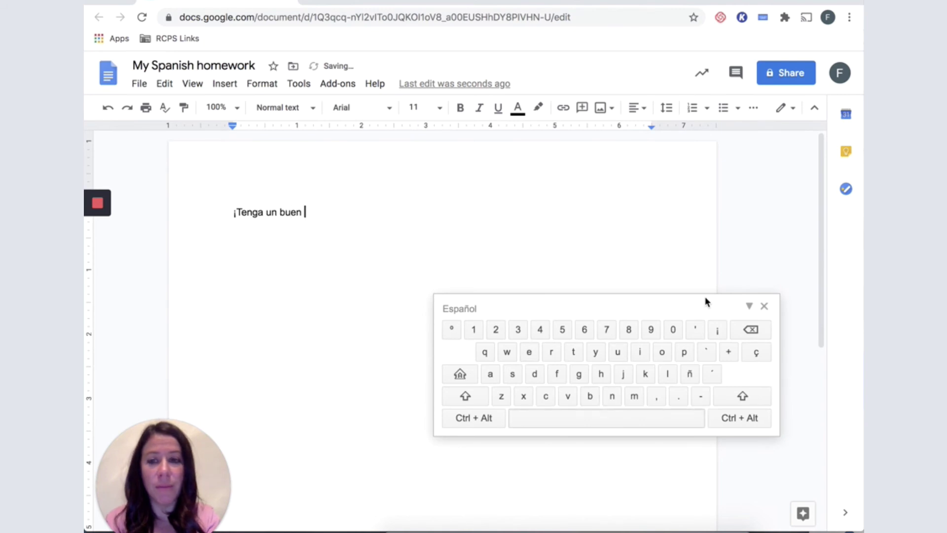
{"action": "type", "text": "d"}
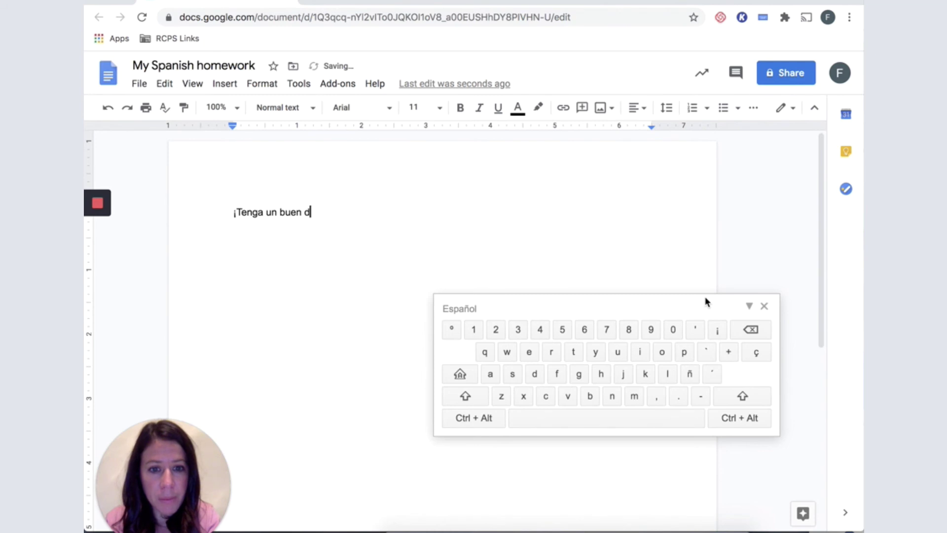
{"action": "type", "text": "´"}
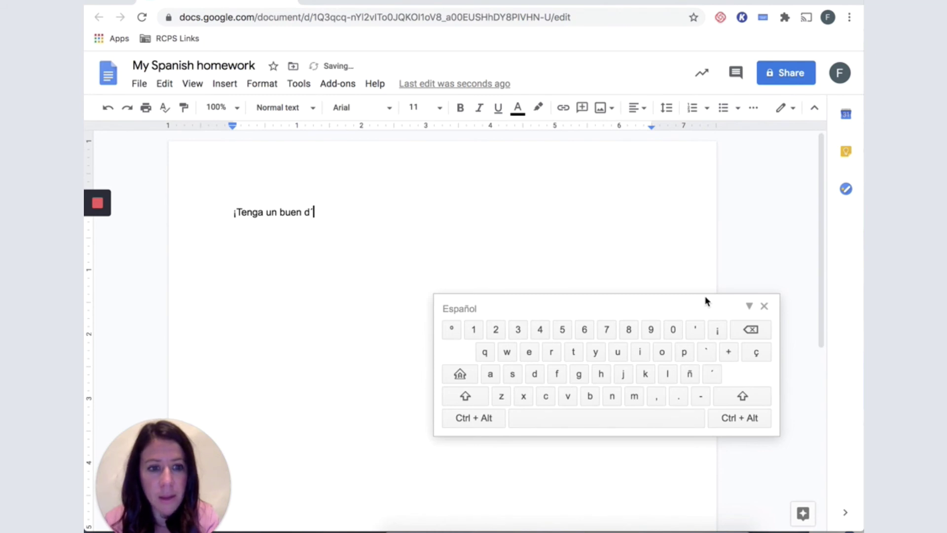
{"action": "type", "text": "ia"}
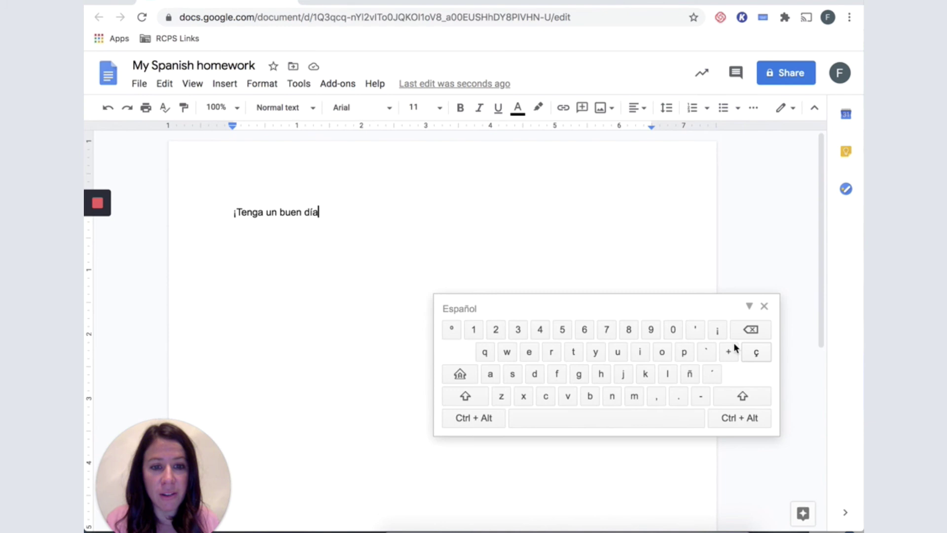
{"action": "key", "text": "shift"}
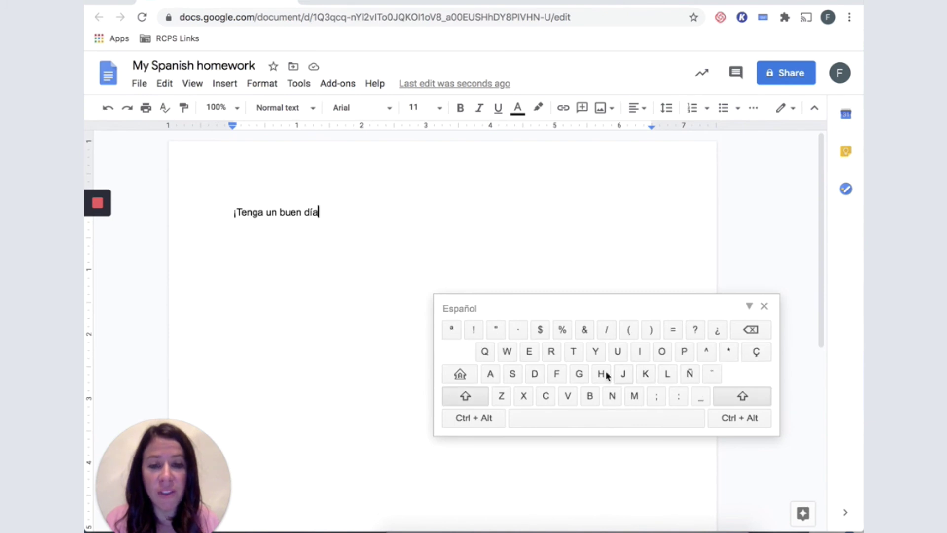
{"action": "left_click", "coordinate": [473, 329]}
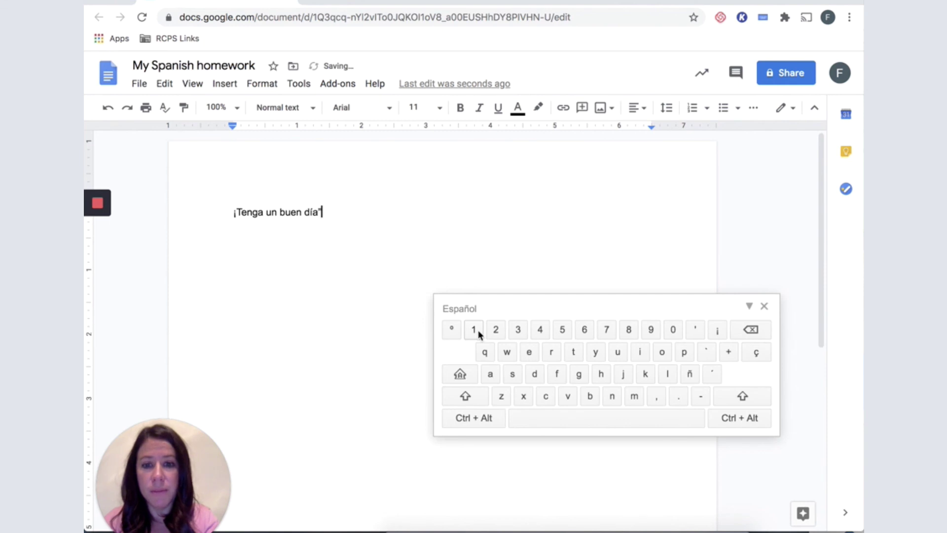
{"action": "key", "text": "BackSpace"}
{"action": "key", "text": "shift"}
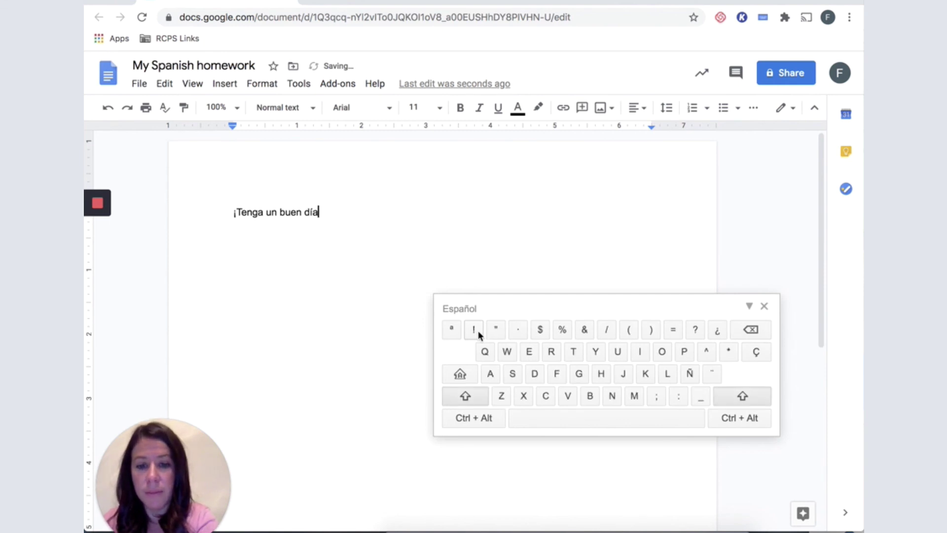
{"action": "left_click", "coordinate": [474, 330]}
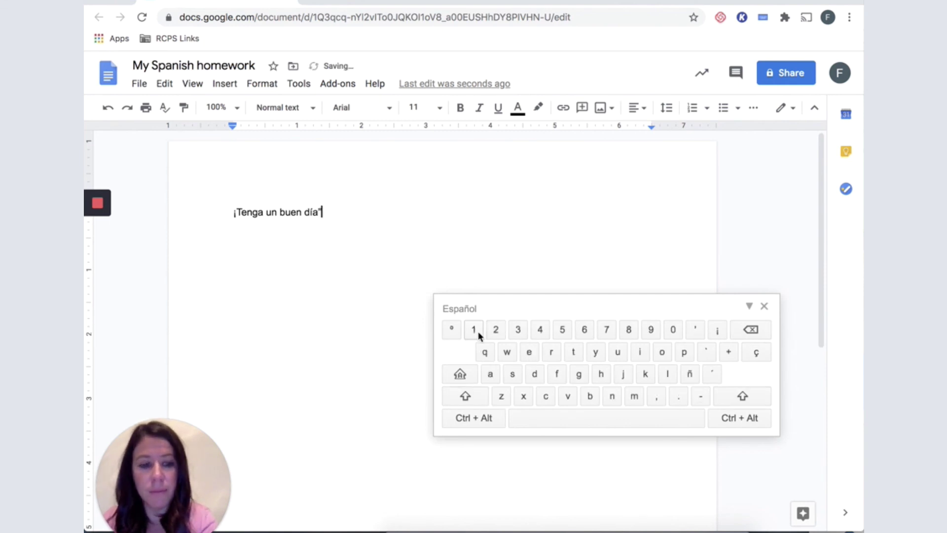
{"action": "key", "text": "shift"}
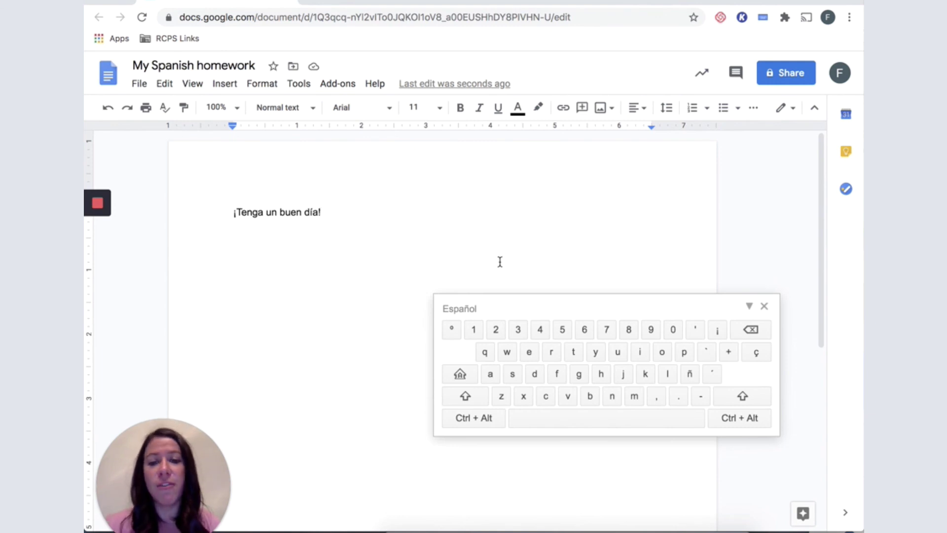
Raise the on-screen keyboard slightly and append the test characters +, ç and ñ.
{"action": "left_click_drag", "start_coordinate": [530, 313], "coordinate": [527, 289]}
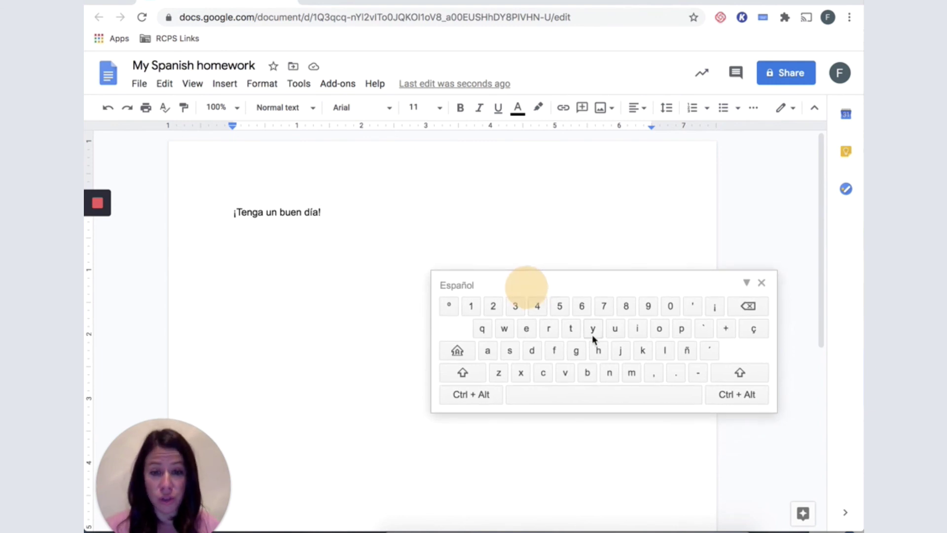
{"action": "left_click", "coordinate": [726, 328]}
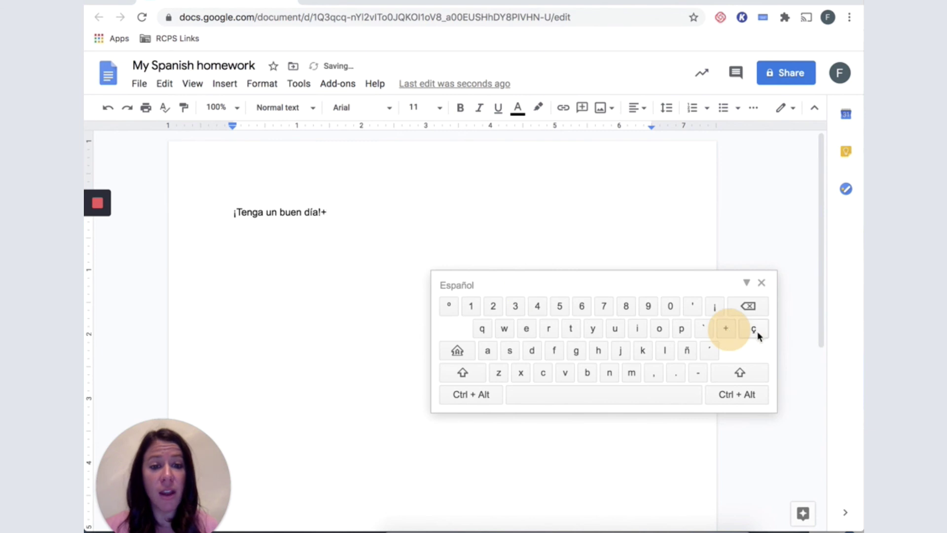
{"action": "left_click", "coordinate": [757, 330]}
{"action": "left_click", "coordinate": [687, 350]}
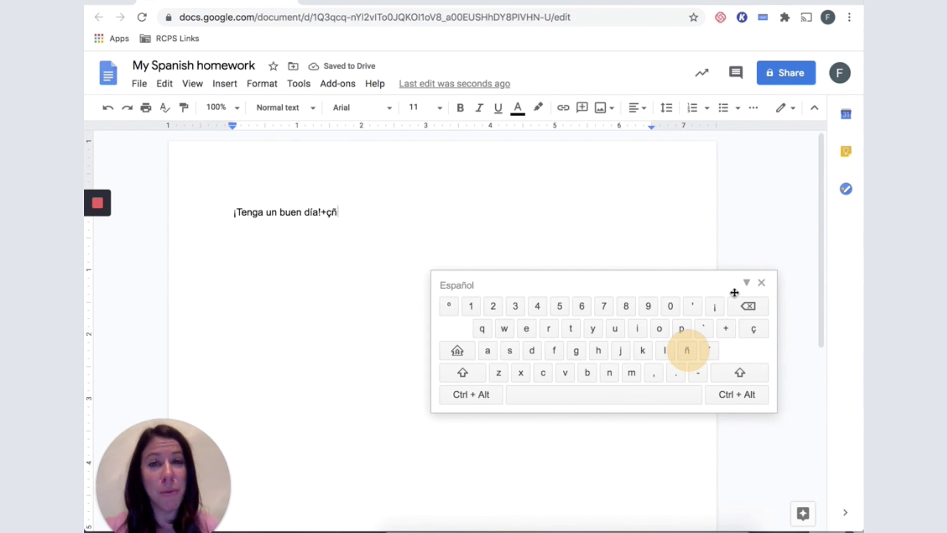
Close the on-screen Español keyboard and show the Input Tools menu with its turn-off option.
{"action": "left_click", "coordinate": [761, 282]}
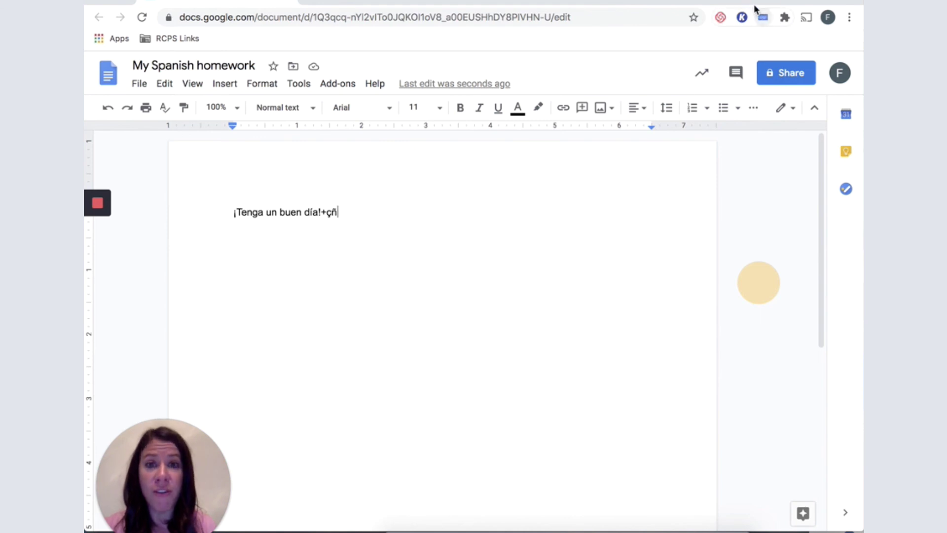
{"action": "left_click", "coordinate": [763, 19]}
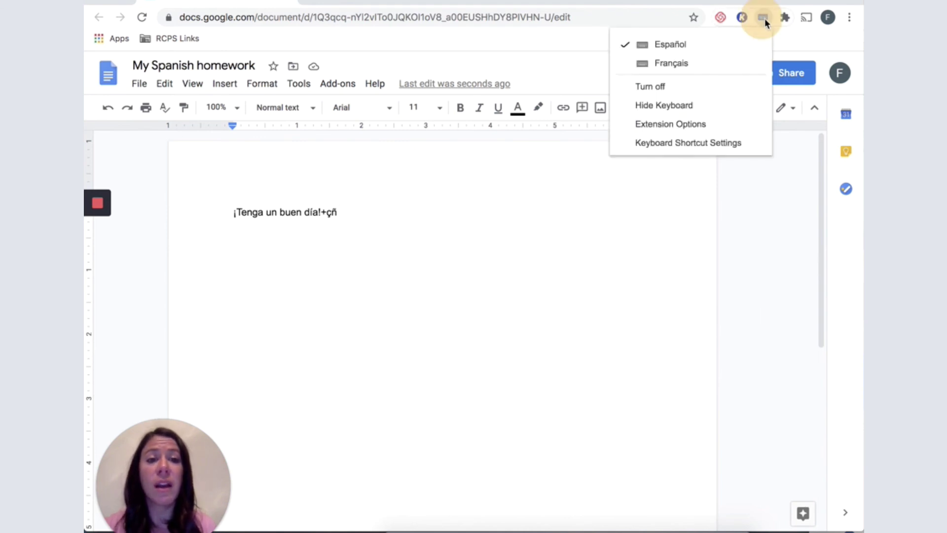